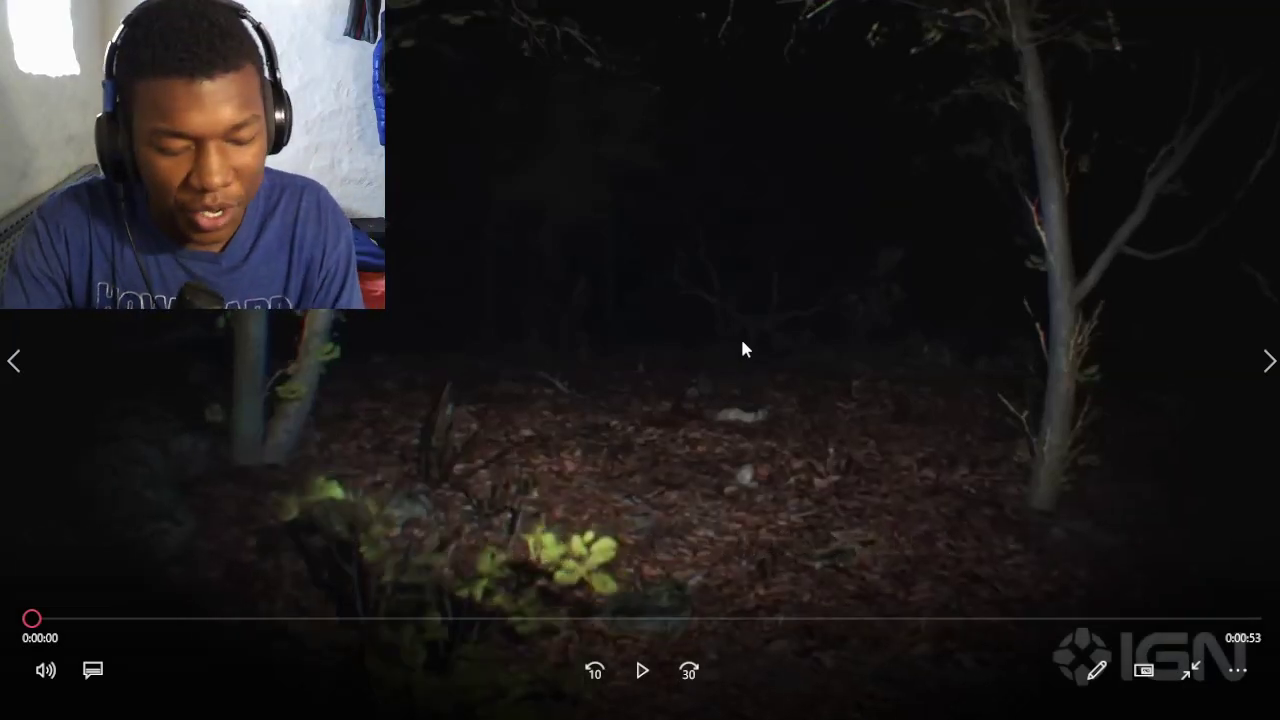
# Play the Paranormal Tales trailer through to its 53-second end
pyautogui.click(742, 348)
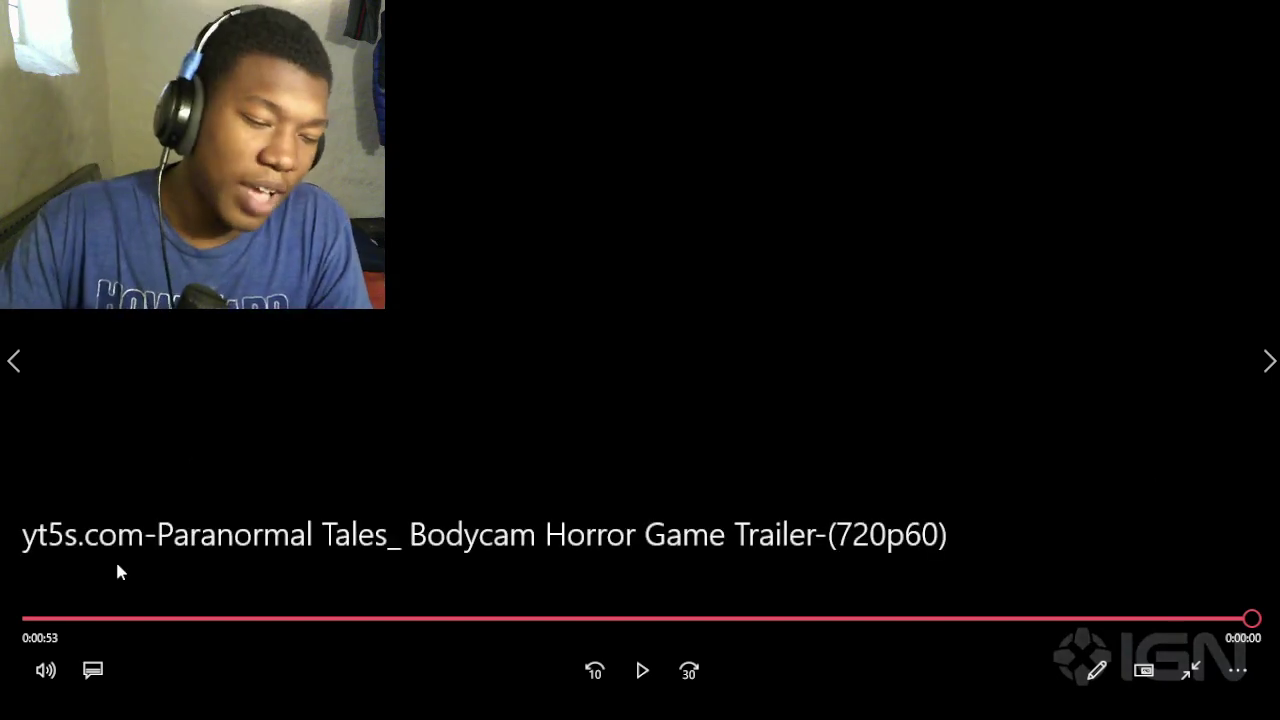
# Scrub the trailer back to about 22 seconds, where the pale figure appears in the woods
pyautogui.click(67, 619)
pyautogui.moveTo(108, 624); pyautogui.dragTo(540, 623)
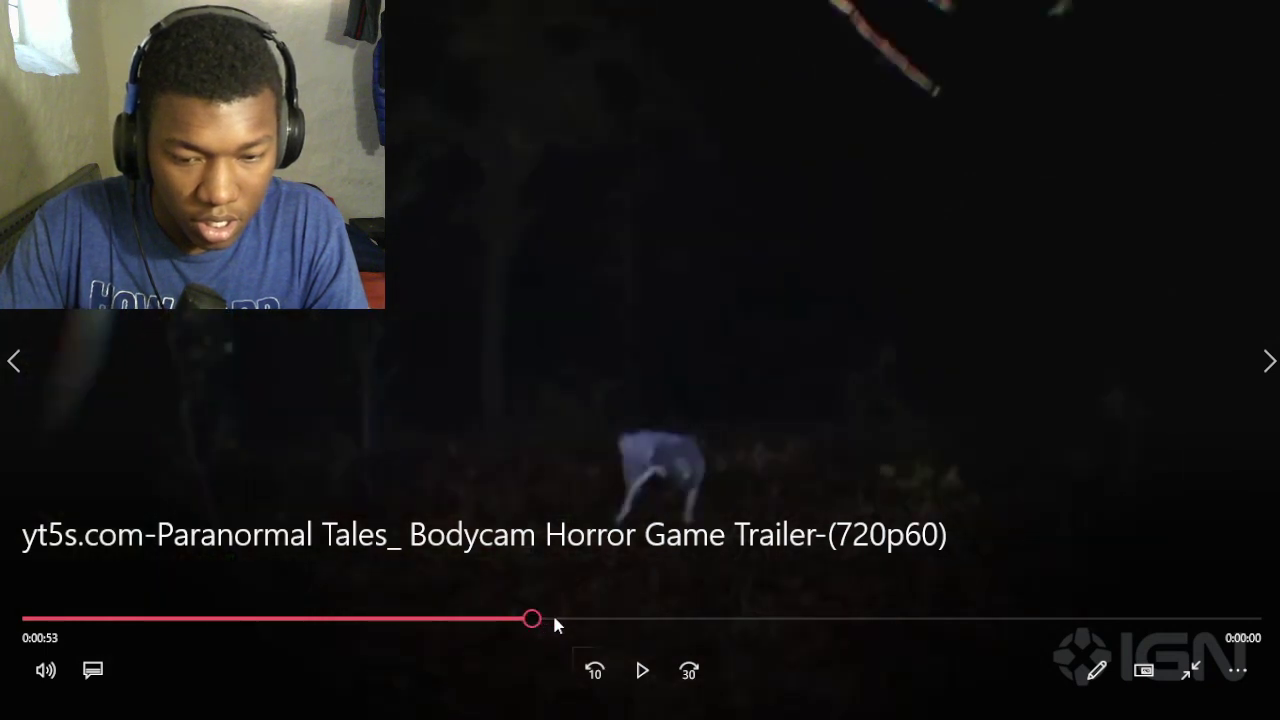